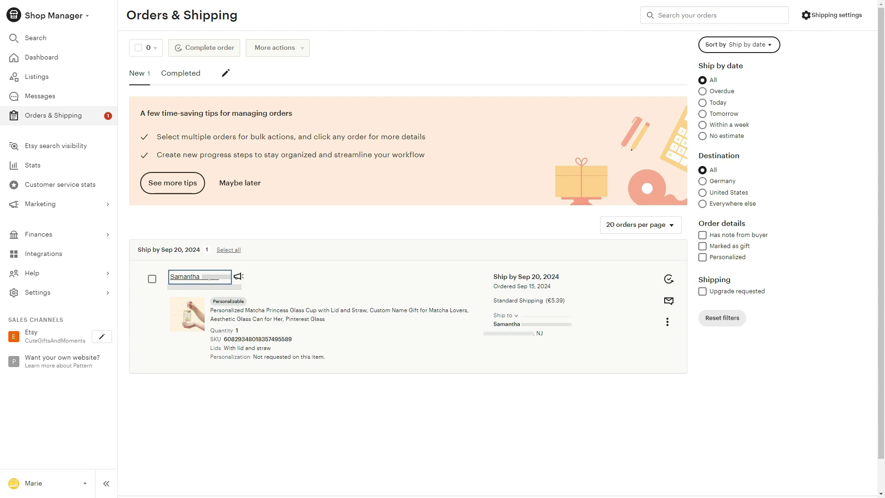
Step: Open the new matcha glass cup order and look through the actions available for it
click(187, 277)
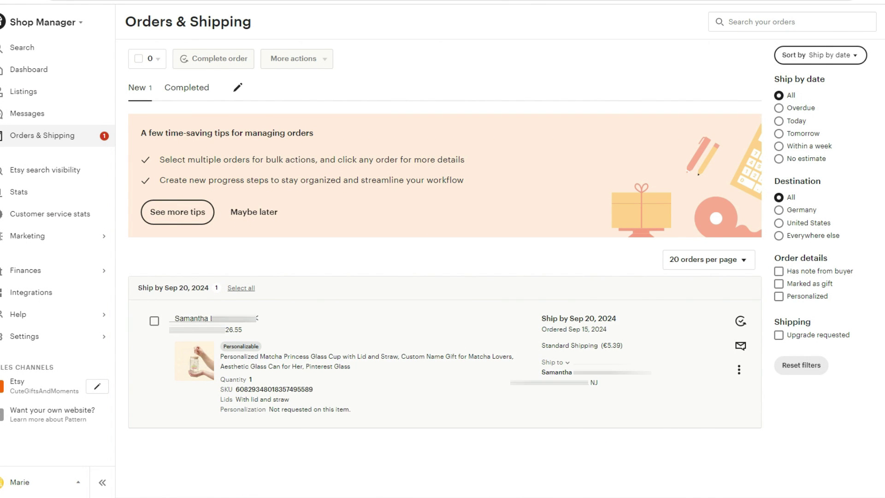
click(739, 370)
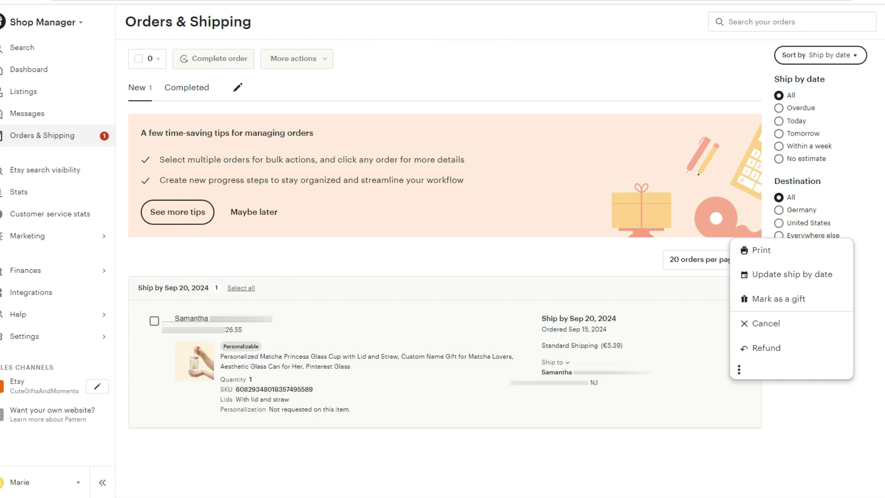
key(Escape)
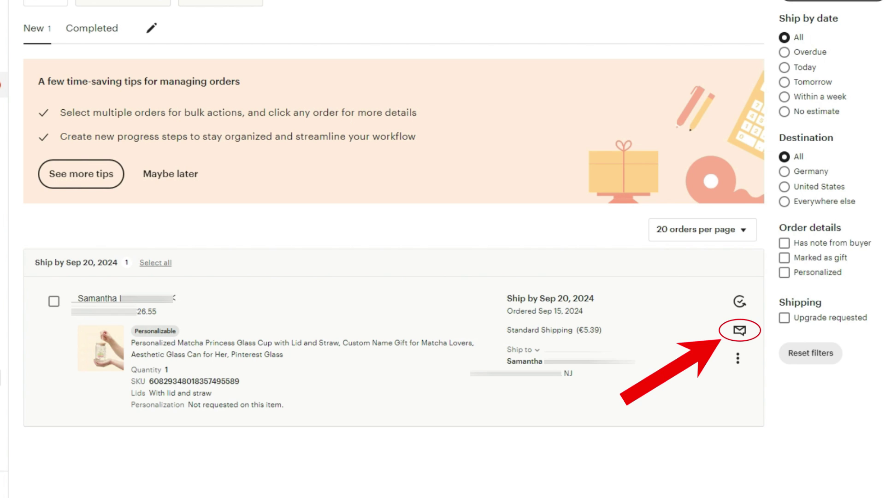
Step: Write the buyer a thank-you message and "I will send your order to production now. Note: No personalization. Thanks for your order once again! :)"
click(740, 330)
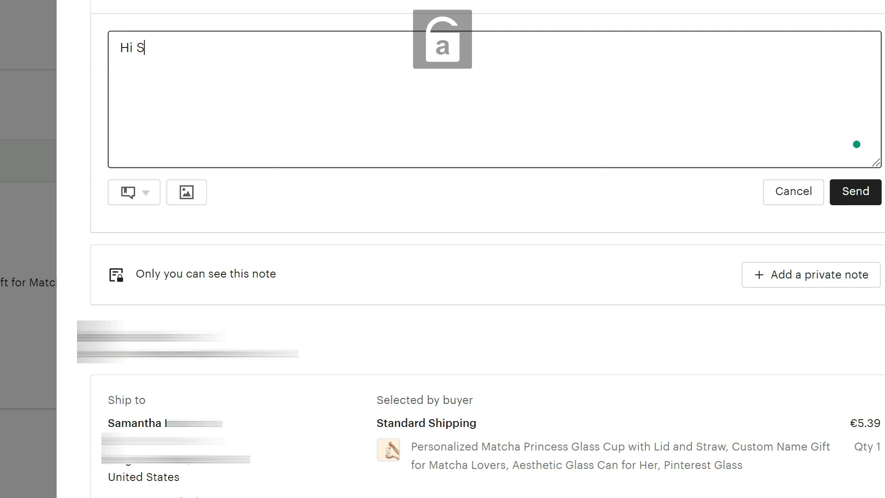
text(amantha)
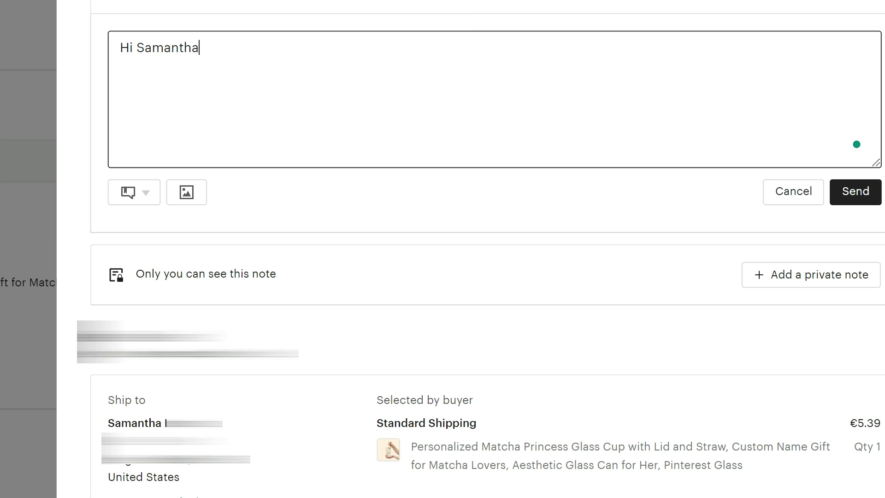
text(, thank you for your ord)
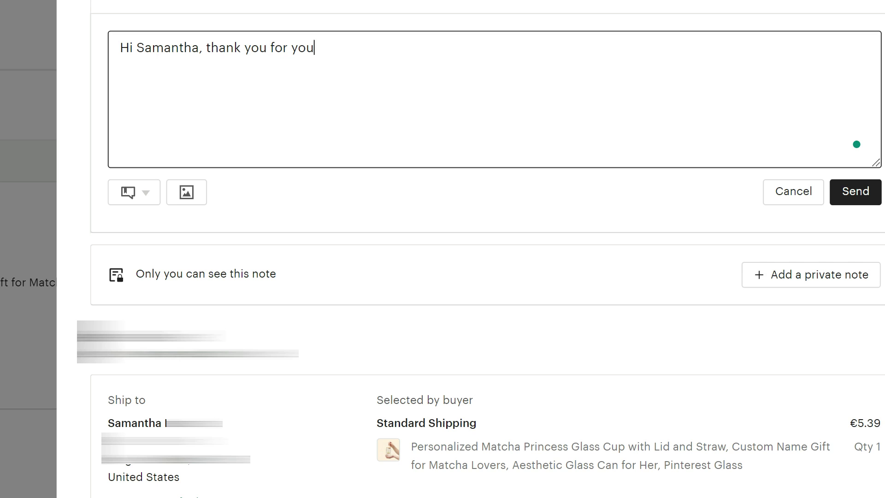
text(er.)
text(Hi Samantha, I will send your order to production now. Note: No personalization.  Thanks for your order once again! :))
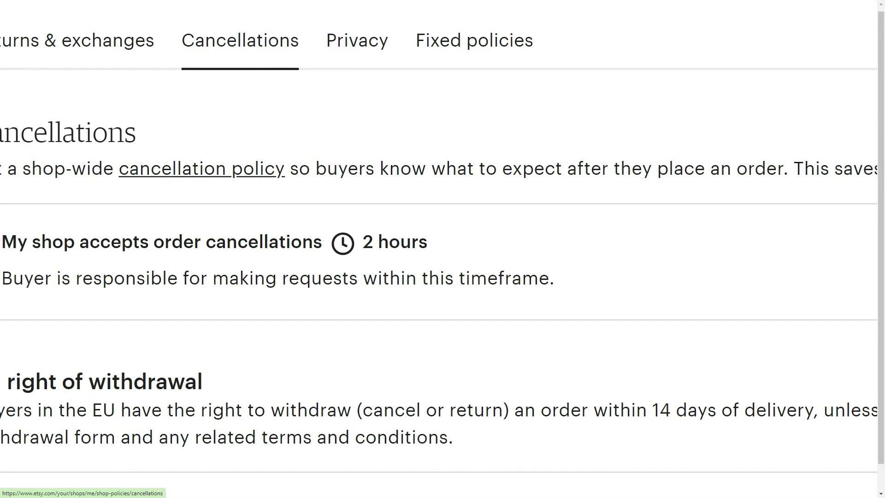
Step: Check the order cancellation timeframe in the shop's cancellation policy
drag(428, 242, 362, 246)
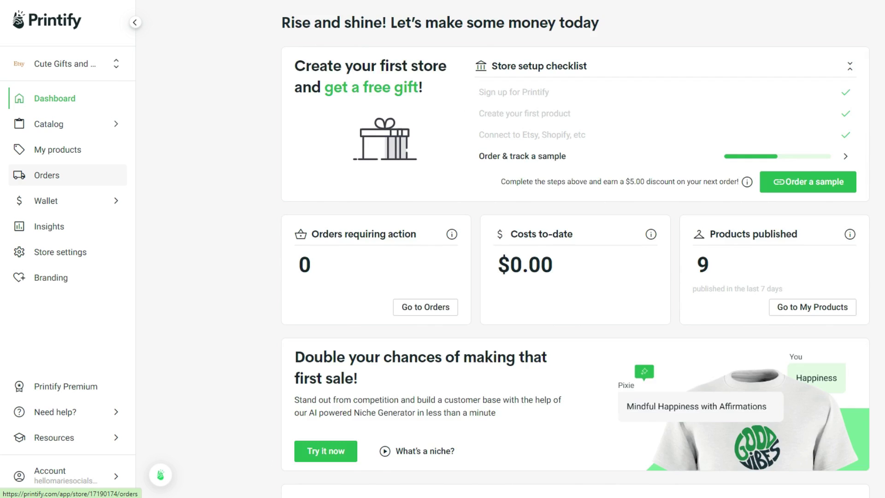
Step: Switch to Printify's orders and ask the Snappy chat what to do about today's first Etsy order not appearing on the Orders page
click(43, 164)
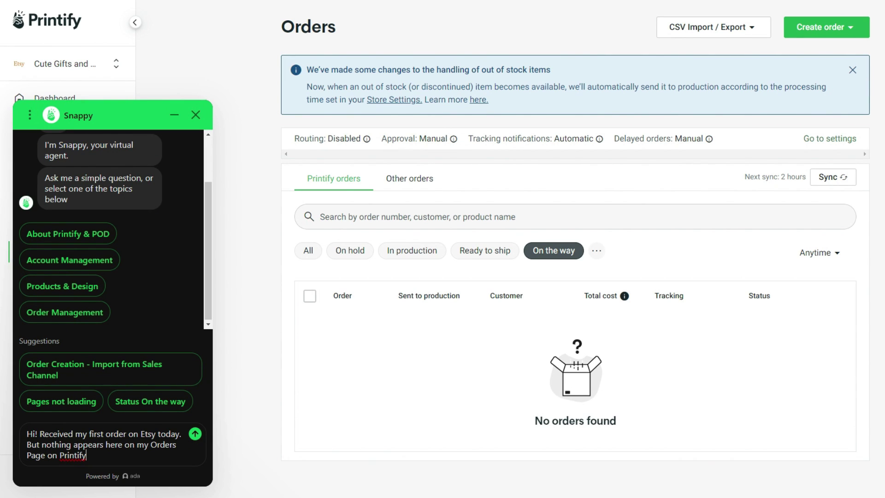
text(. Wha)
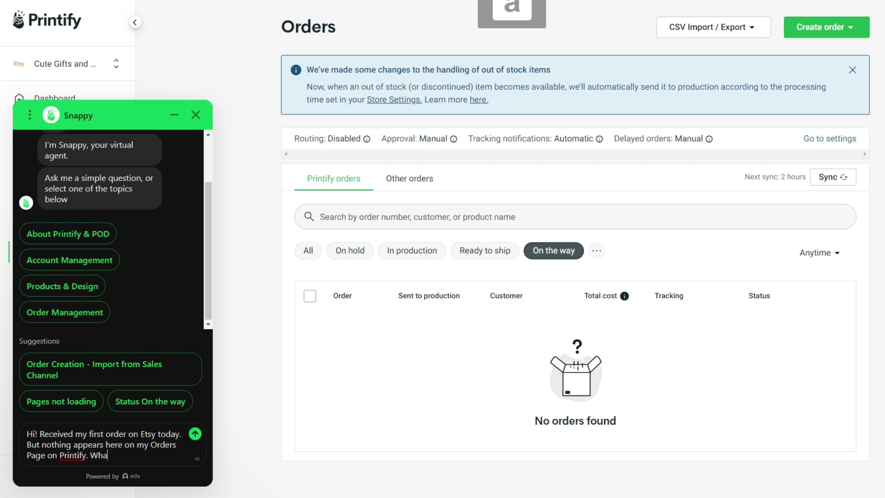
text(t to do?)
key(Return)
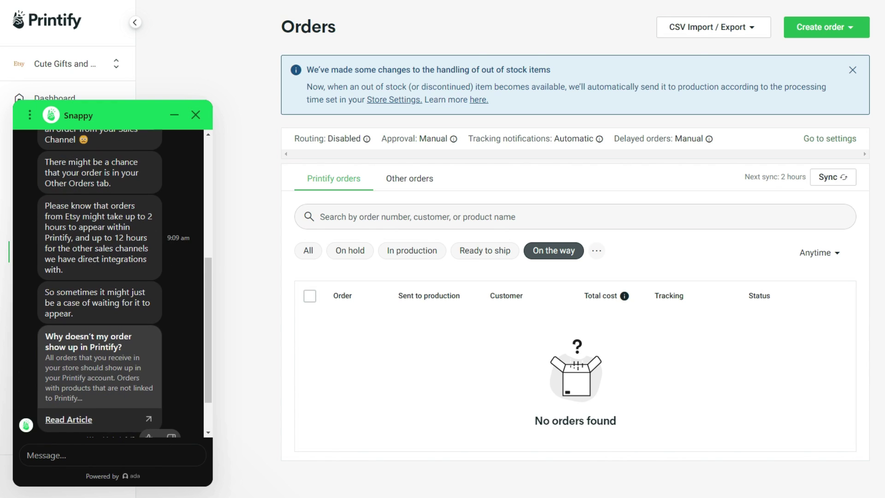
Step: Read Snappy's reply on how long orders from Etsy and other sales channels take to appear
drag(90, 216, 152, 216)
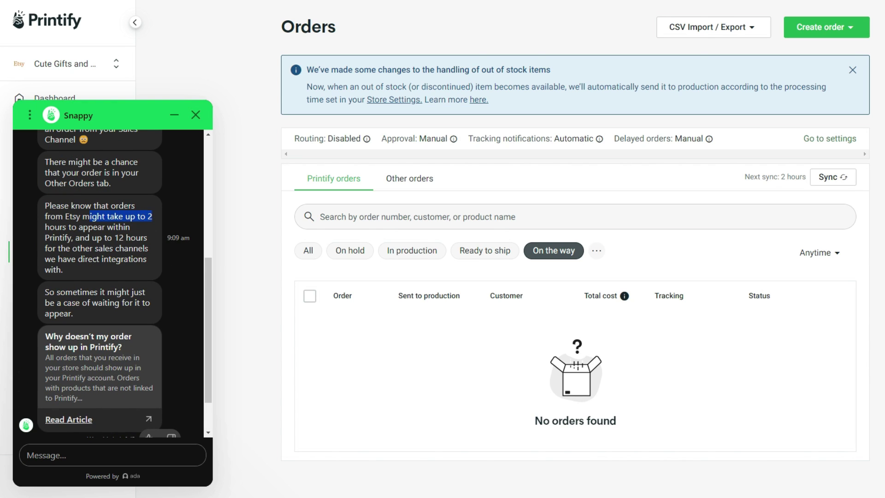
click(152, 216)
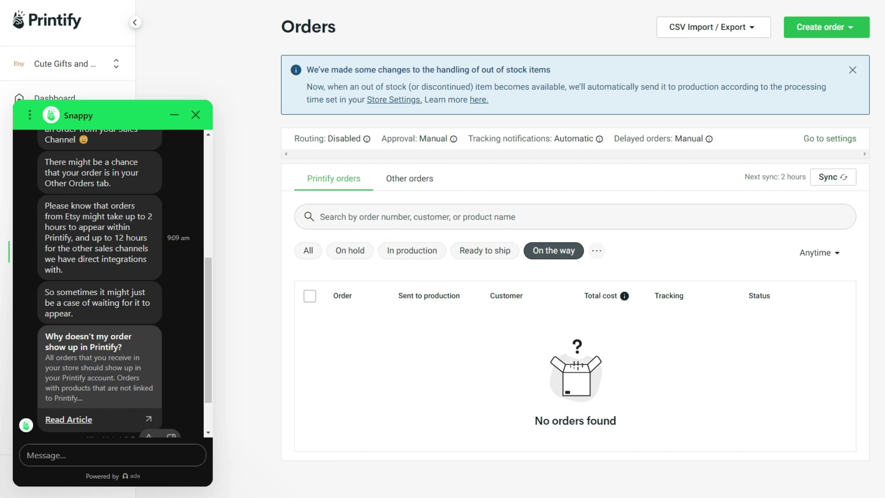
drag(91, 237, 149, 237)
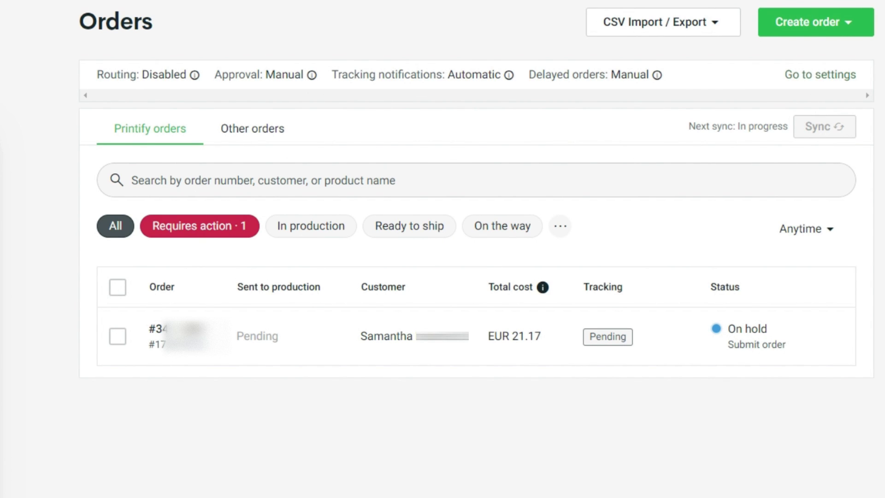
Step: Open the on-hold order to review its product, customer and billing details and its submission option
mouse_move(761, 336)
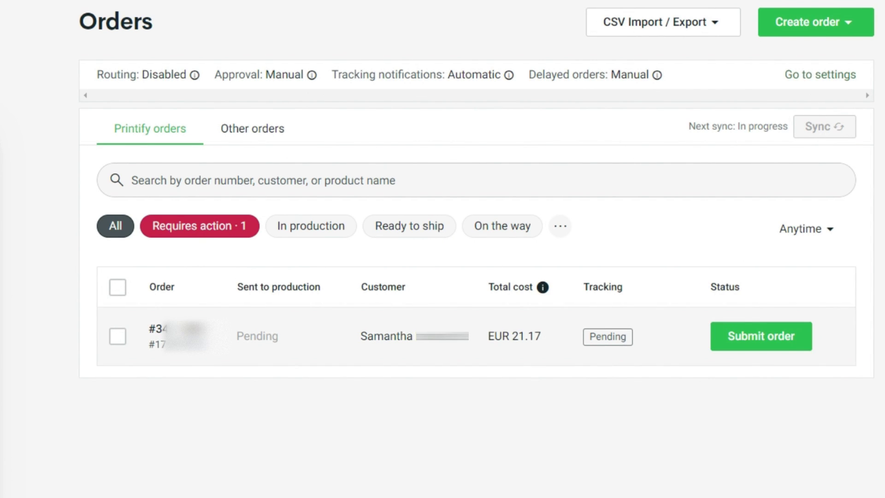
click(668, 336)
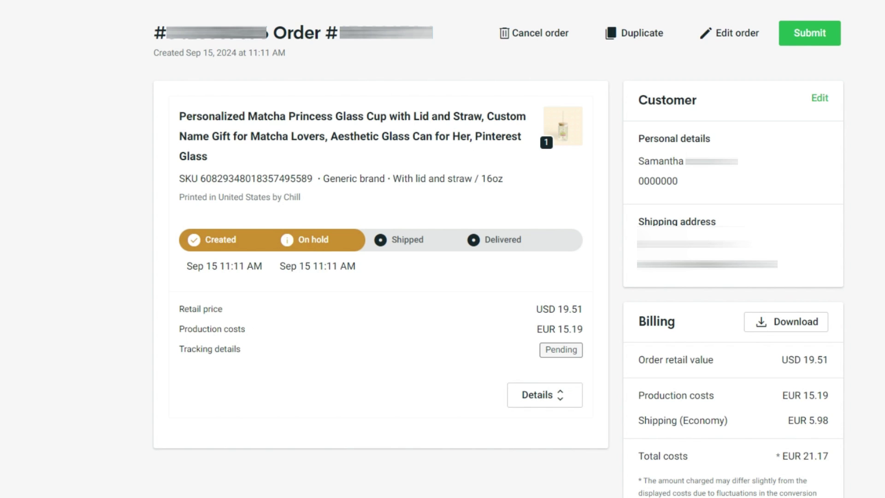
click(808, 32)
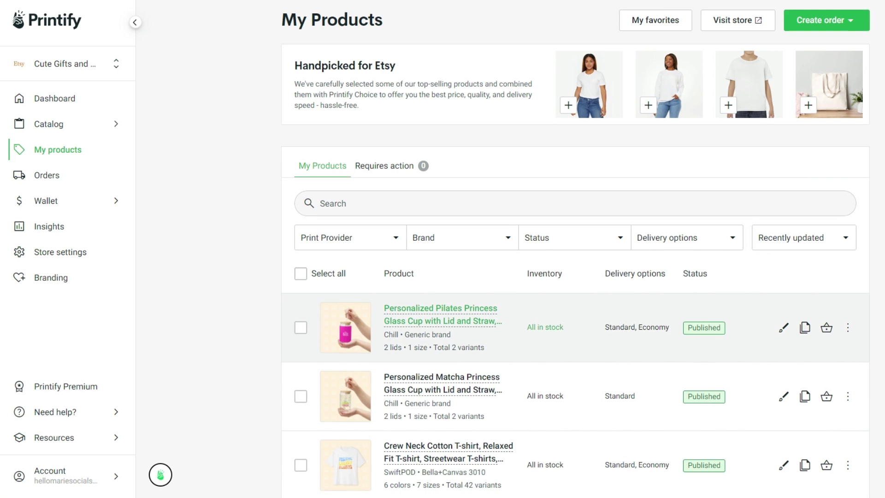
Step: Duplicate the Personalized Matcha Princess Glass Cup product, open the copy for editing and save it as a draft
scroll(576, 309, down, 3)
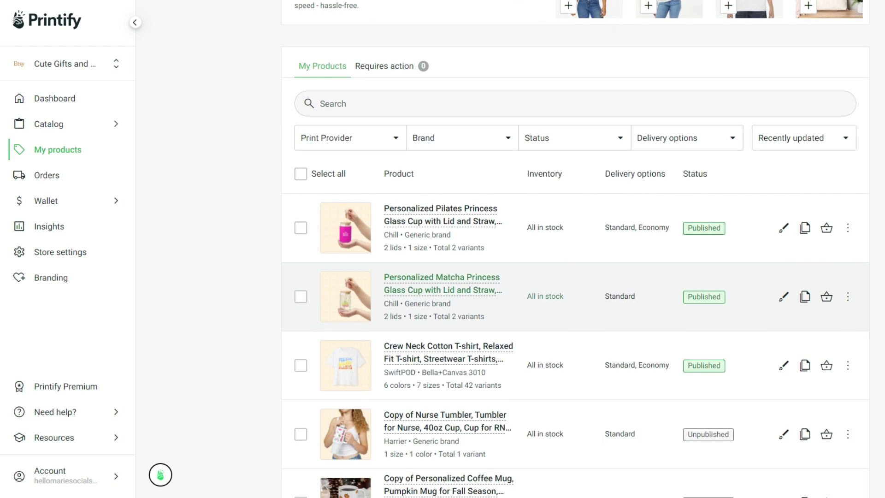
click(805, 297)
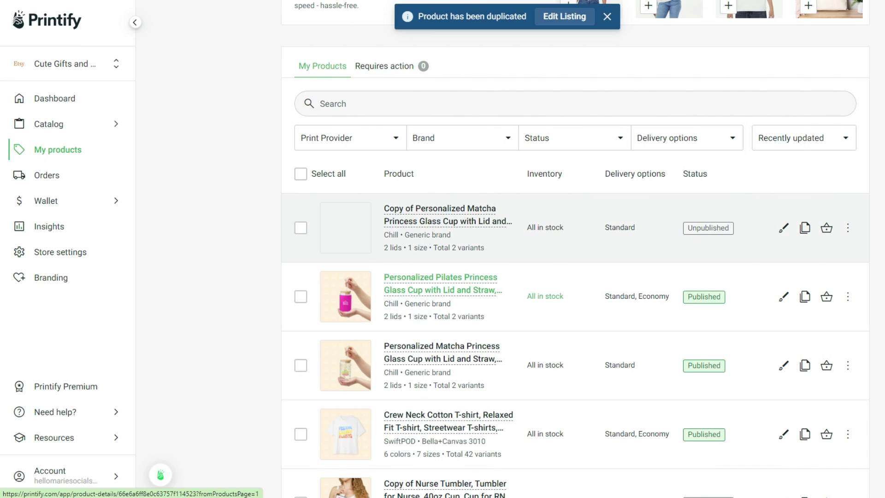
click(783, 228)
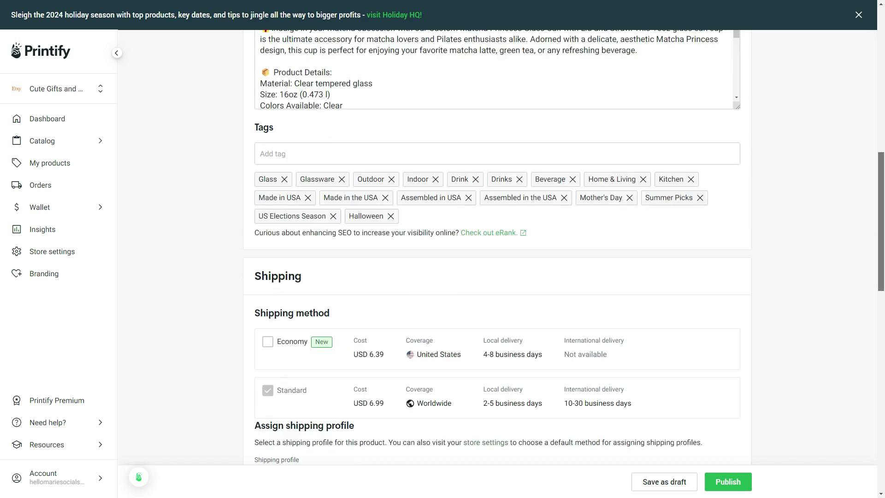
scroll(497, 249, down, 8)
scroll(497, 249, down, 6)
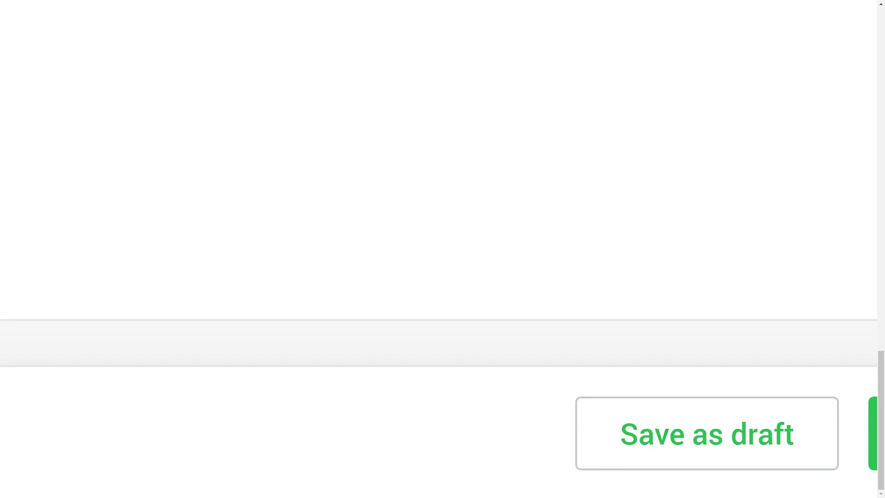
click(706, 433)
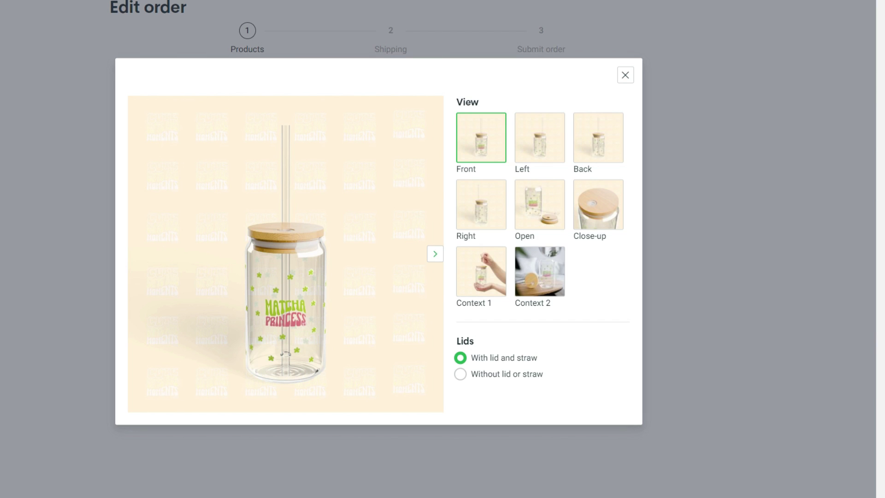
Step: Check the cup's preview in the order being edited, and go through the recipient and shipping address details
key(Escape)
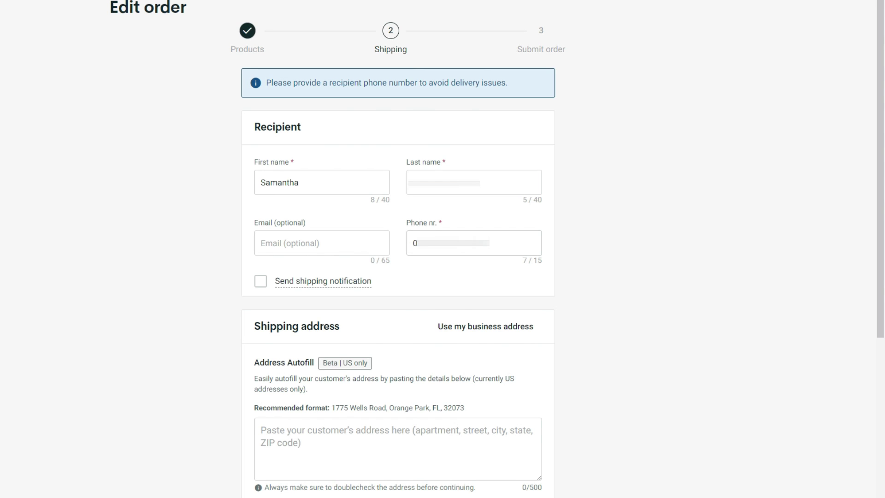
scroll(398, 249, down, 5)
click(322, 175)
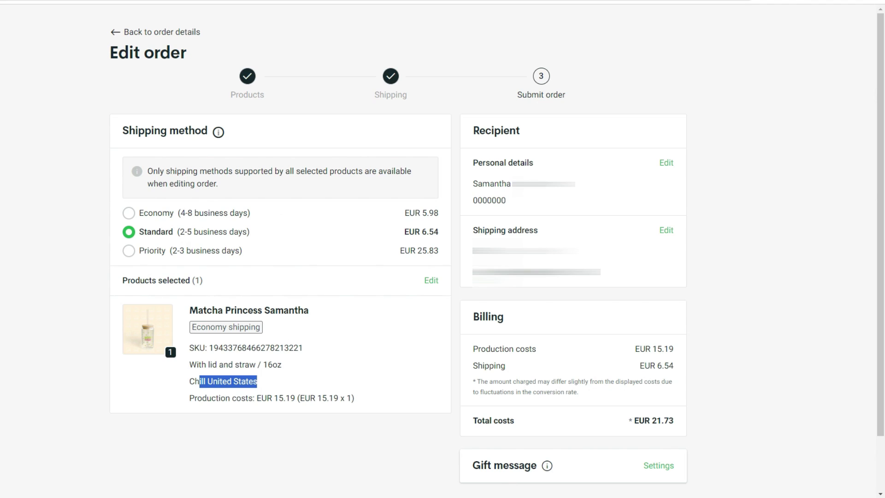
Step: Review the edited order's summary with Standard shipping and proceed to its payment methods
scroll(443, 249, down, 2)
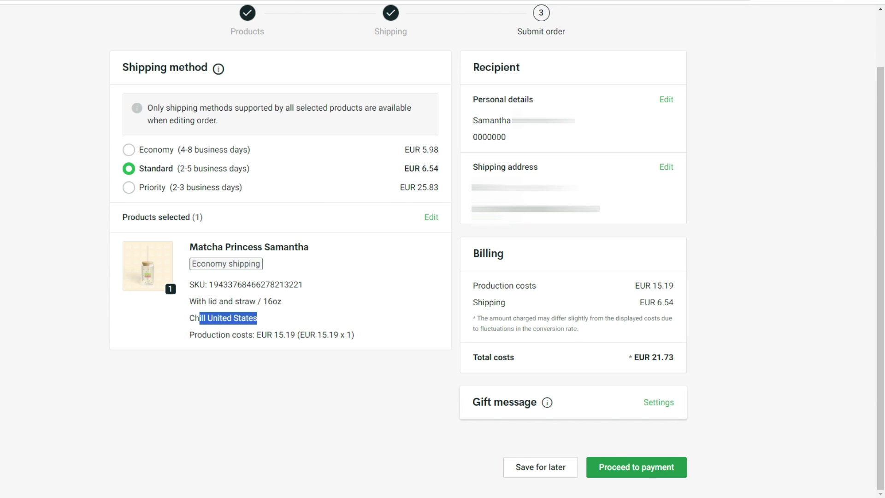
click(604, 469)
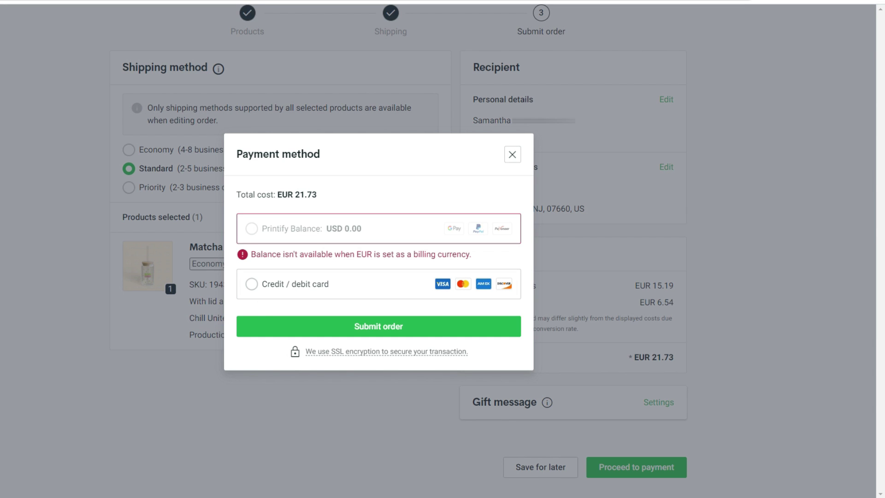
drag(200, 318, 257, 318)
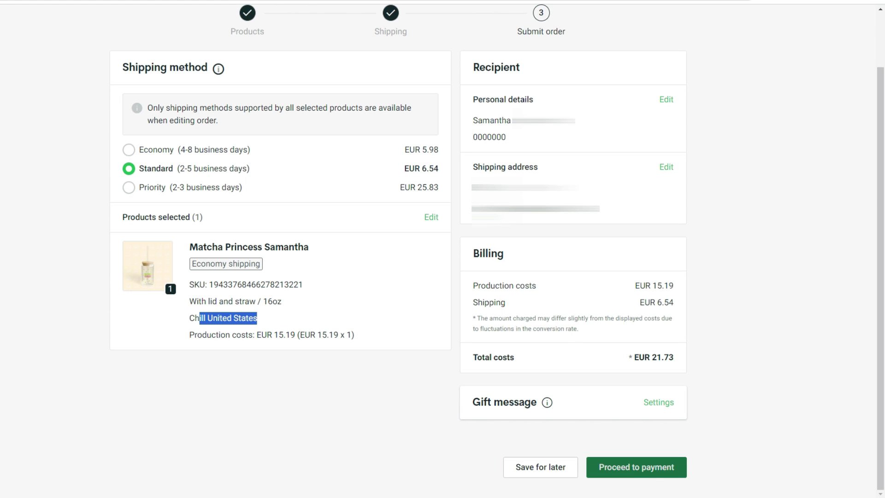
click(639, 465)
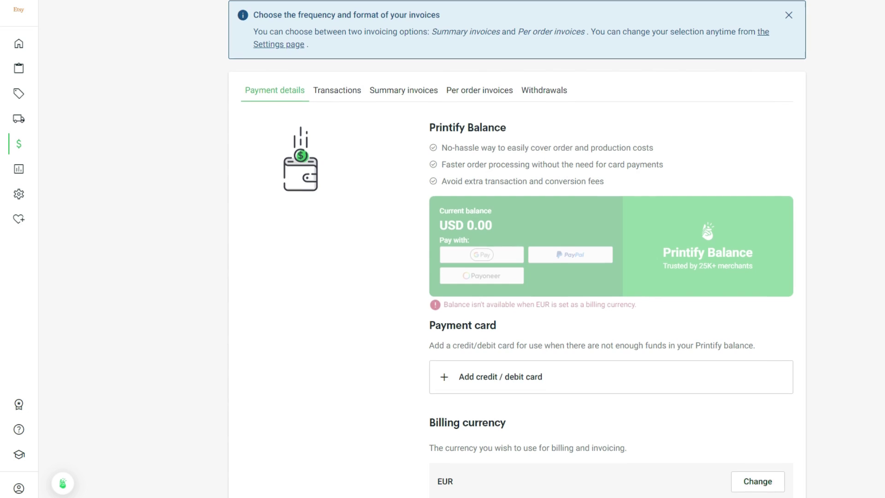
Step: Change the Printify billing currency to USD in the payment details
scroll(760, 385, down, 2)
click(760, 384)
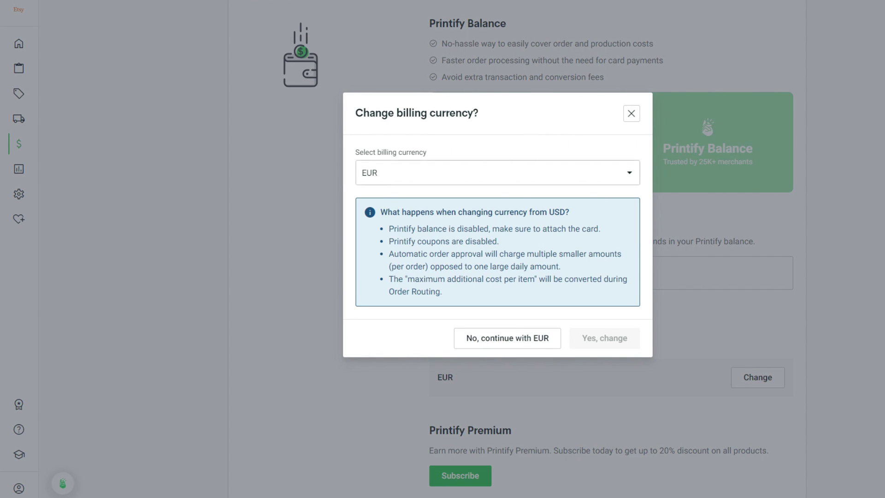
click(497, 172)
click(385, 200)
click(605, 338)
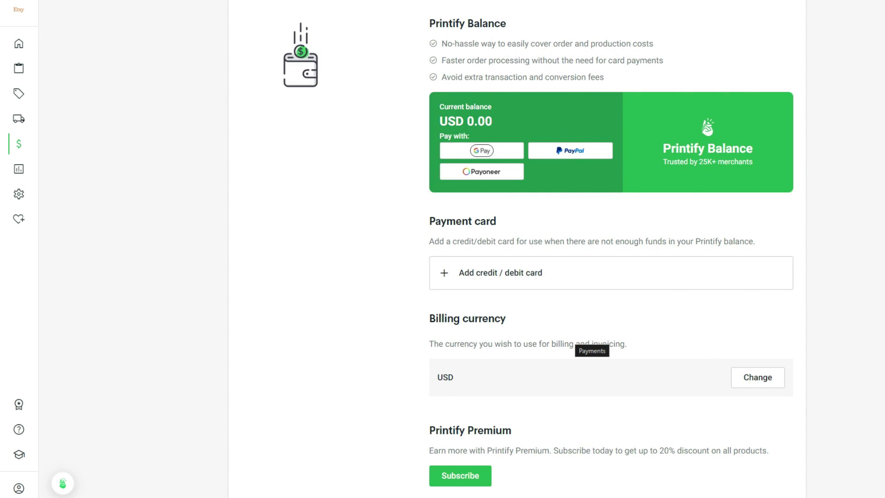
Step: Top up the Printify Balance with USD 50 through PayPal
scroll(592, 350, up, 2)
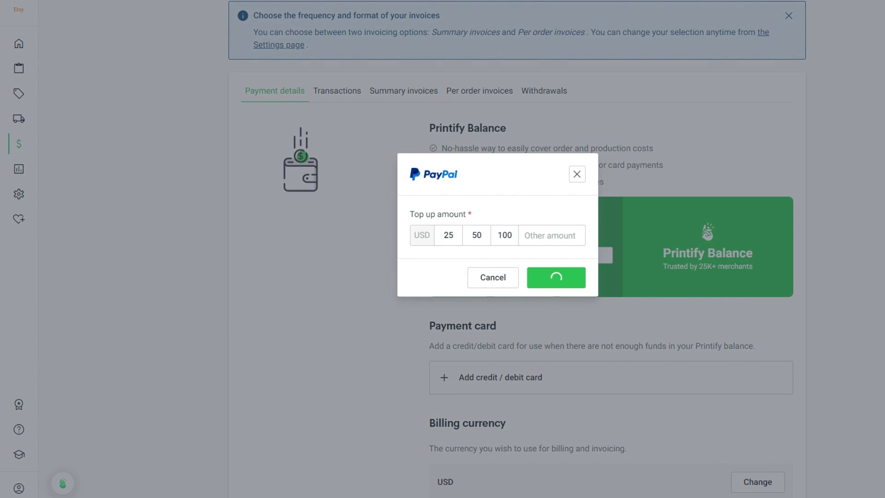
click(449, 235)
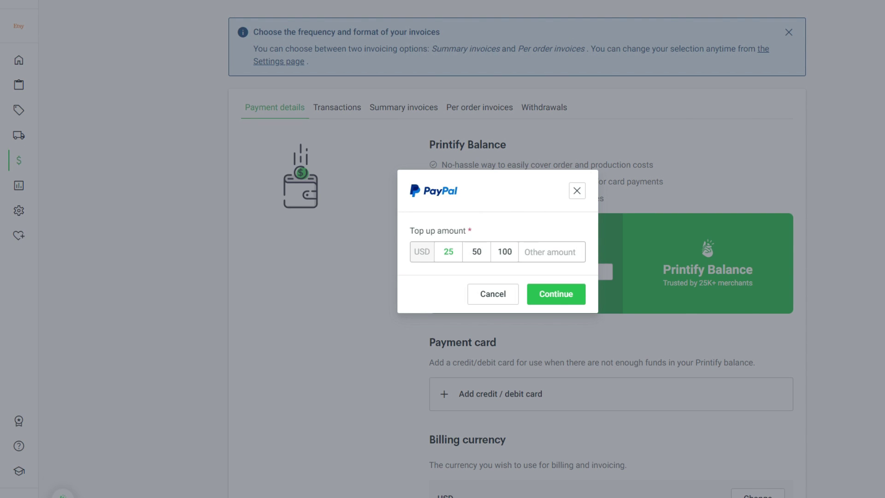
click(477, 262)
click(557, 305)
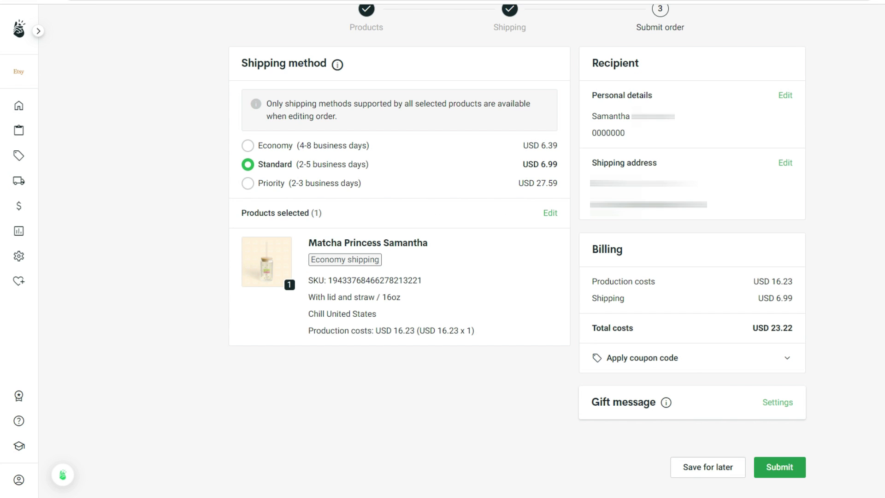
Step: Submit the edited order with Standard shipping and check its tracking details
click(780, 466)
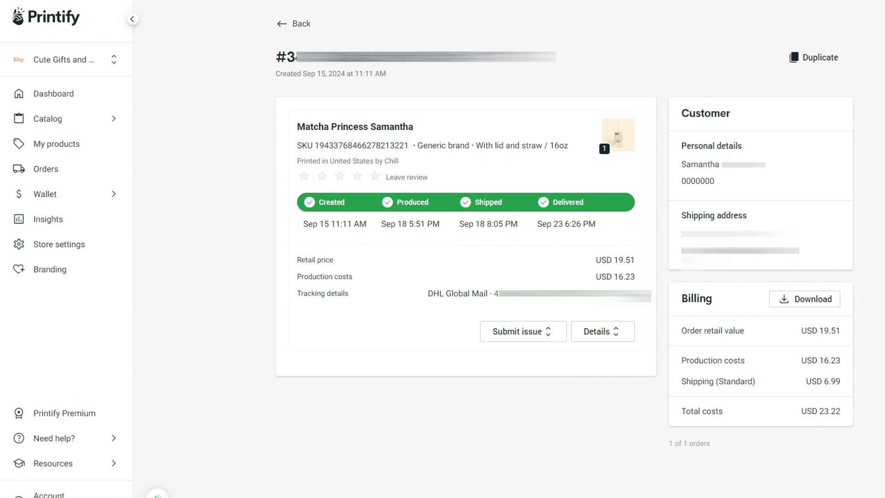
drag(349, 293, 296, 294)
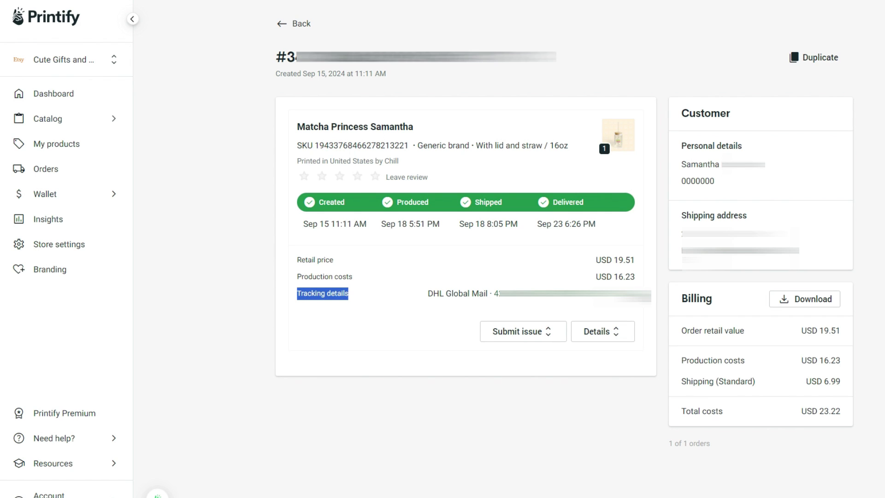